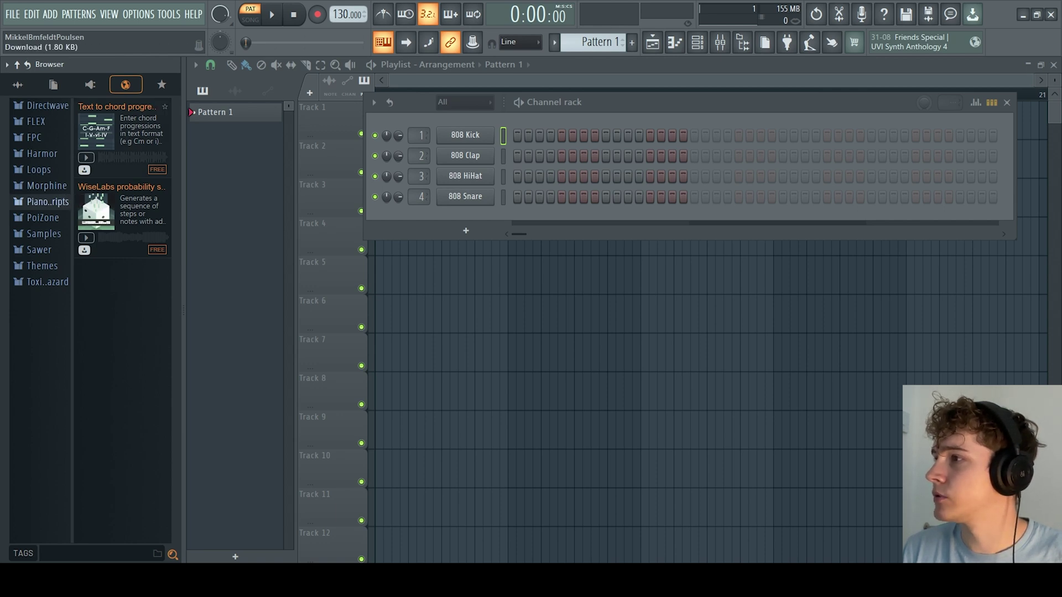
Download the free Text to chord progression piano roll script
{"action": "left_click", "coordinate": [84, 170]}
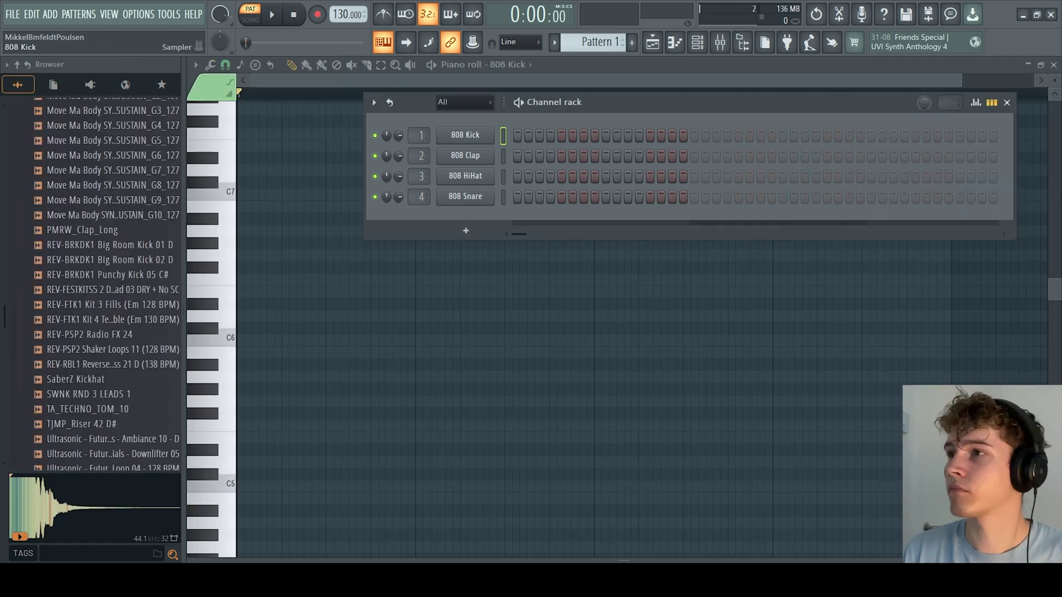
Insert a Serum instrument channel above the 808 Kick and route its oscillator B to the filter
{"action": "right_click", "coordinate": [494, 131]}
{"action": "mouse_move", "coordinate": [514, 235]}
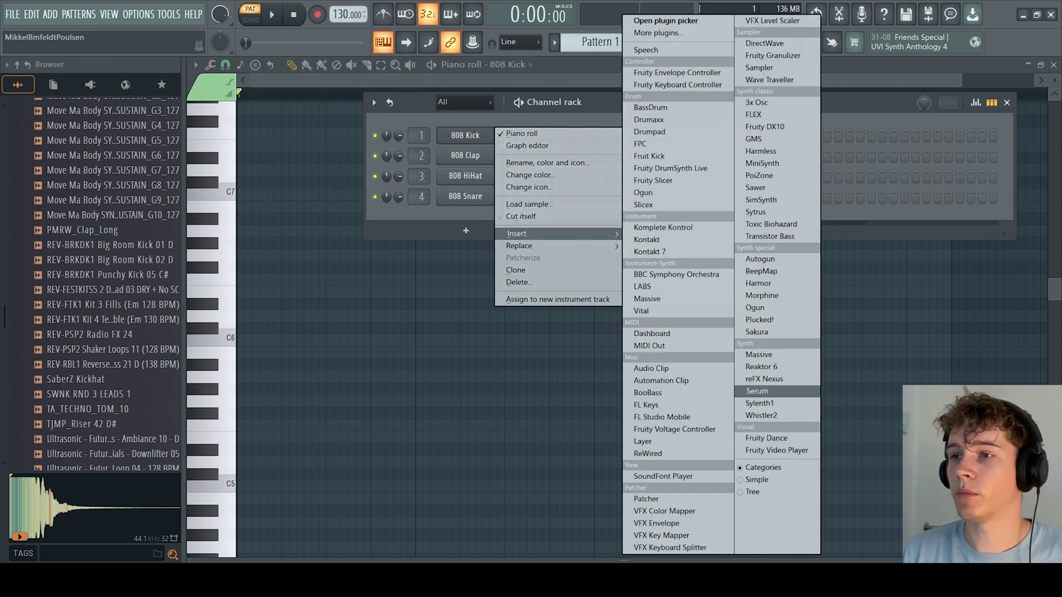
{"action": "left_click", "coordinate": [756, 391]}
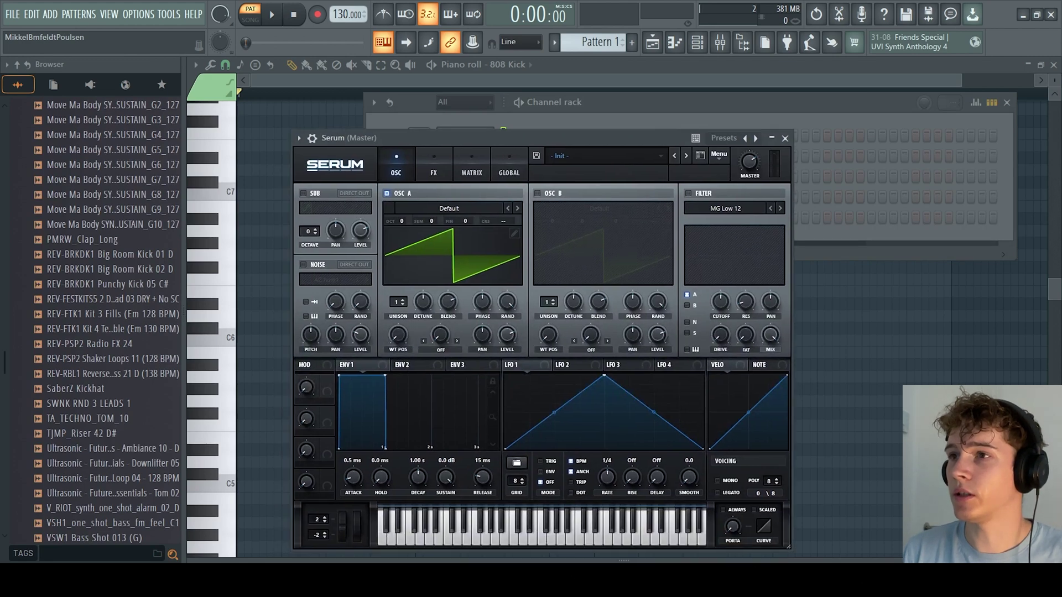
{"action": "left_click", "coordinate": [687, 305]}
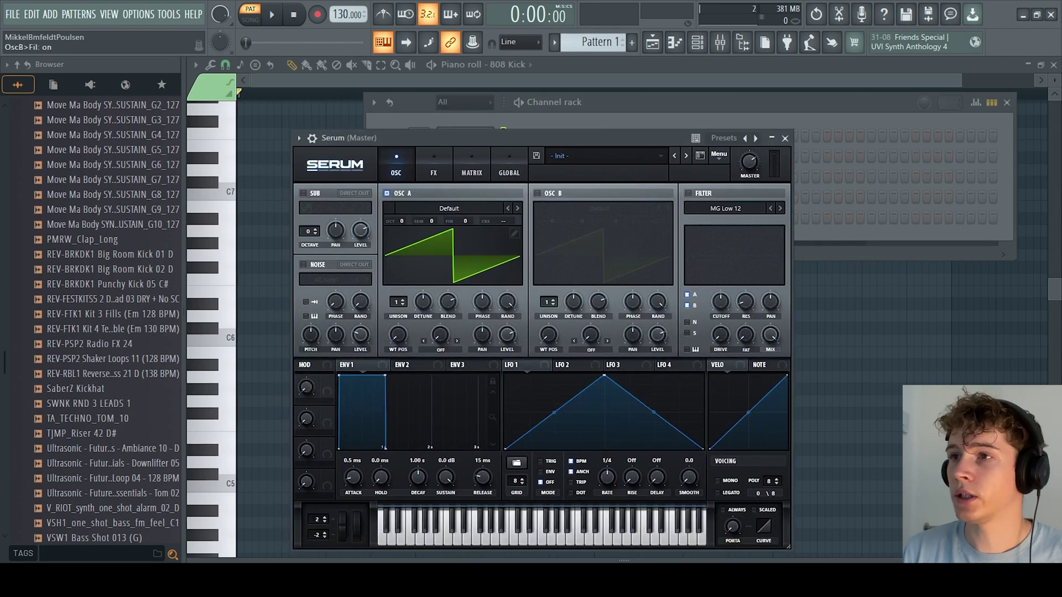
{"action": "left_click", "coordinate": [687, 193]}
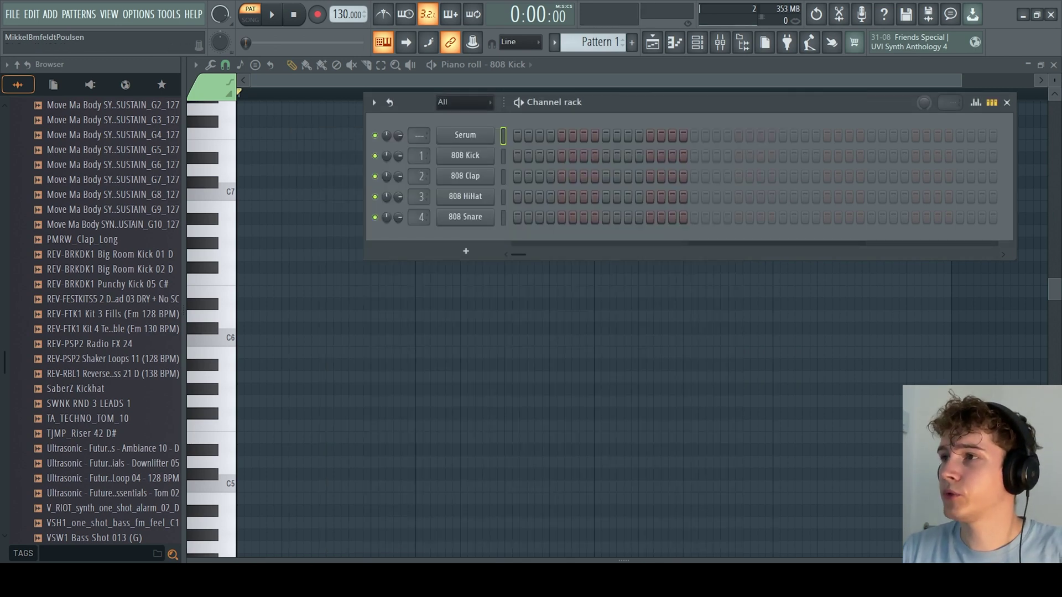
Open the Serum channel's piano roll and run the Text to chord progression script, moving its dialog clear of the notes
{"action": "right_click", "coordinate": [491, 134]}
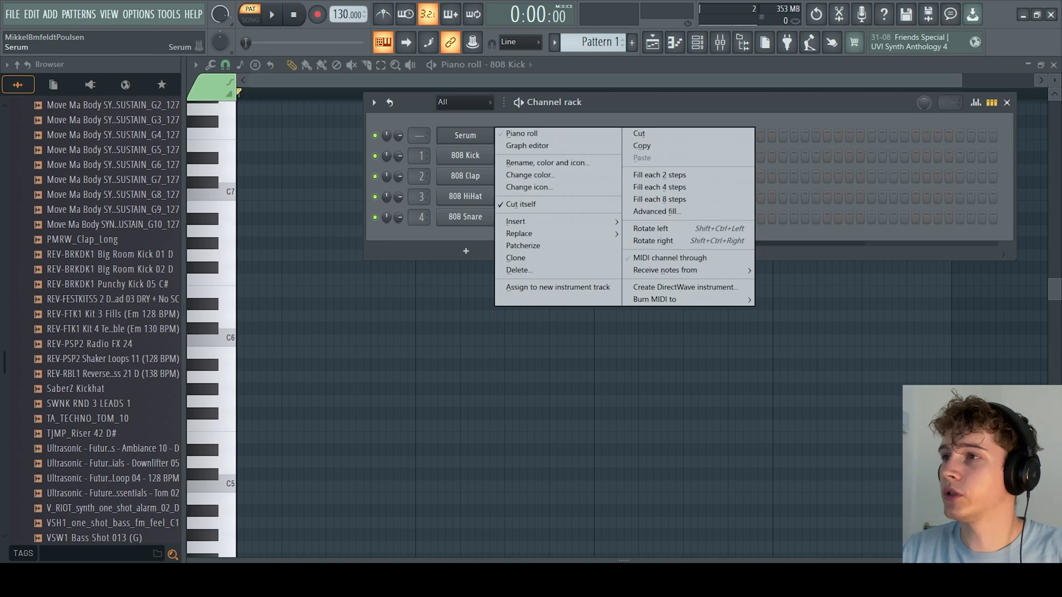
{"action": "left_click", "coordinate": [514, 134]}
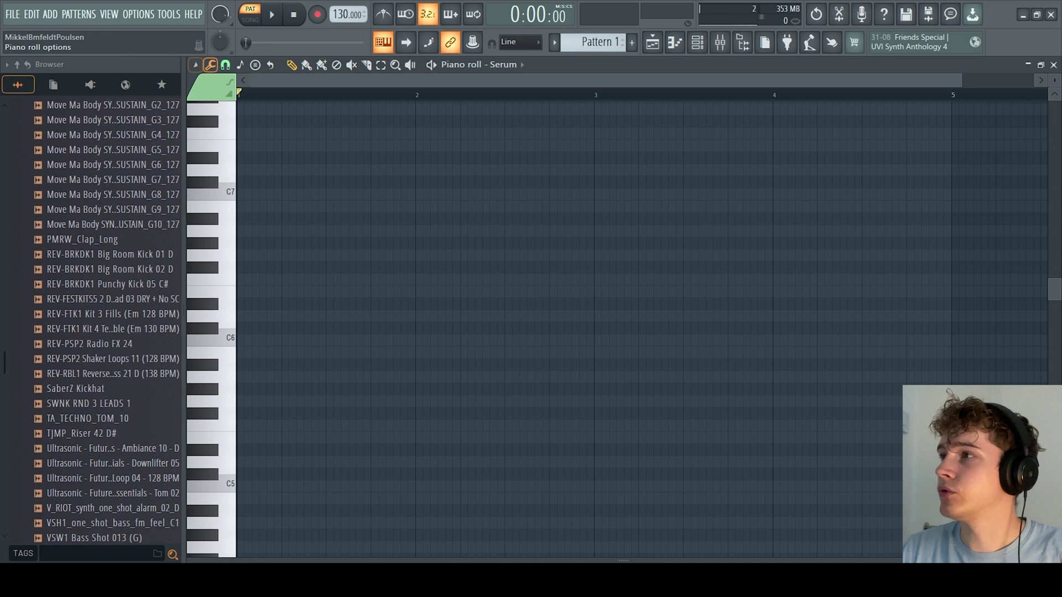
{"action": "left_click", "coordinate": [195, 66]}
{"action": "left_click", "coordinate": [210, 64]}
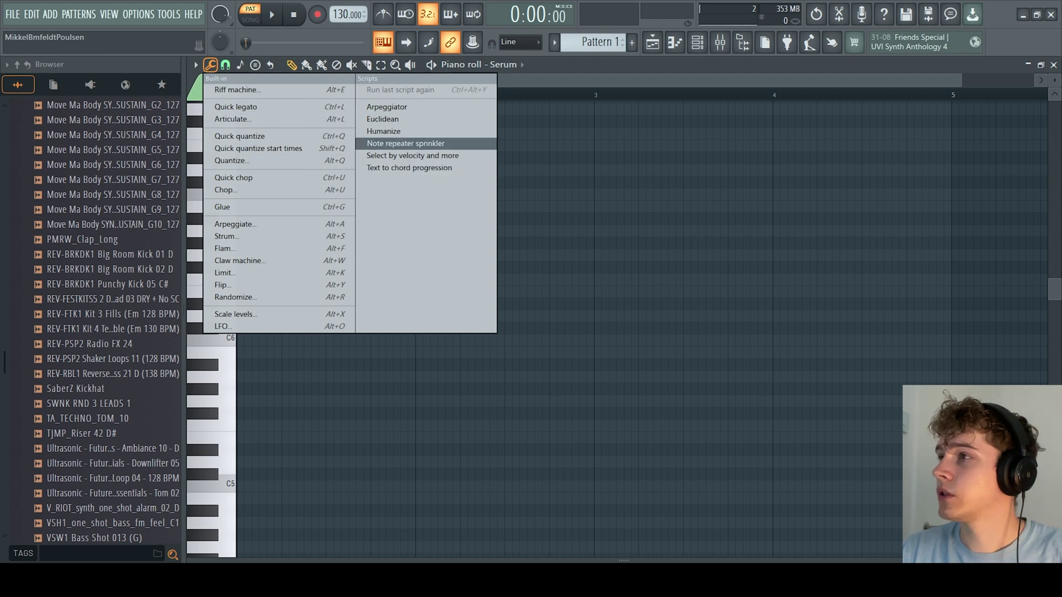
{"action": "left_click", "coordinate": [409, 168]}
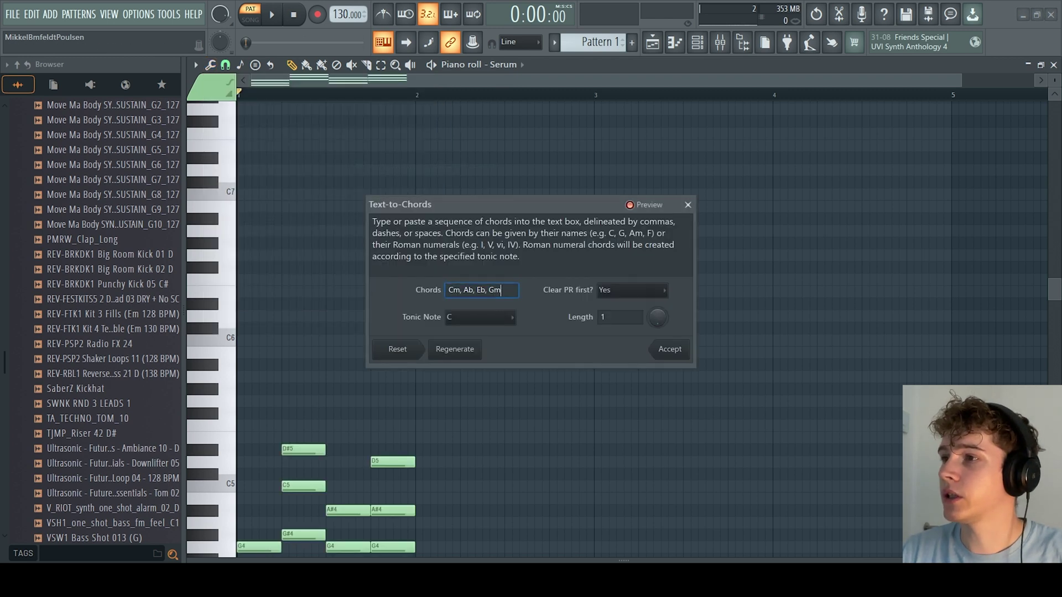
{"action": "left_click_drag", "start_coordinate": [486, 204], "coordinate": [486, 138]}
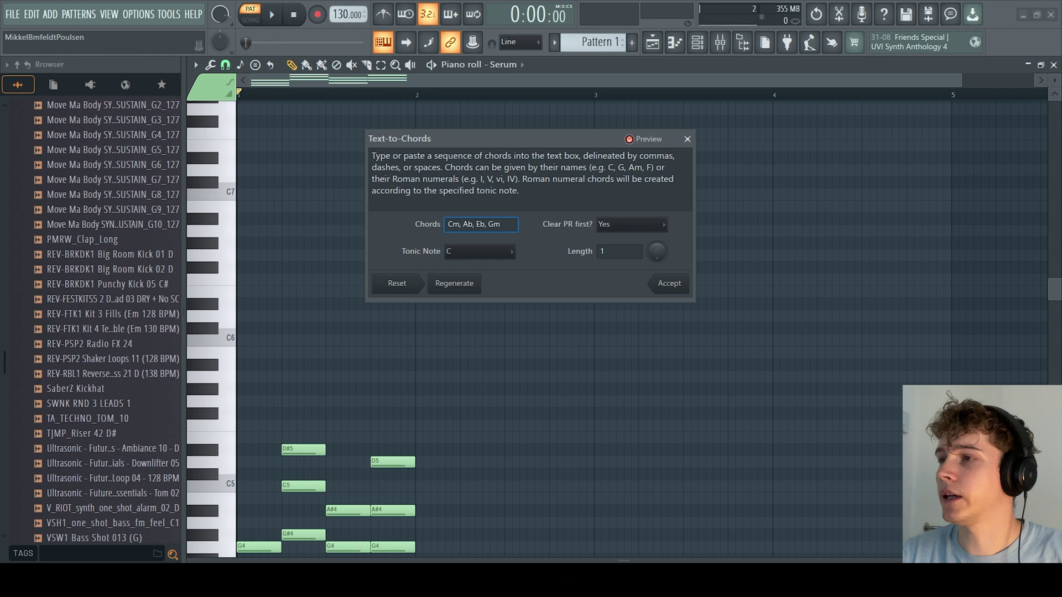
Set the script's tonic note to G and change the last chord in the sequence to Am
{"action": "left_click", "coordinate": [480, 251]}
{"action": "left_click", "coordinate": [470, 278]}
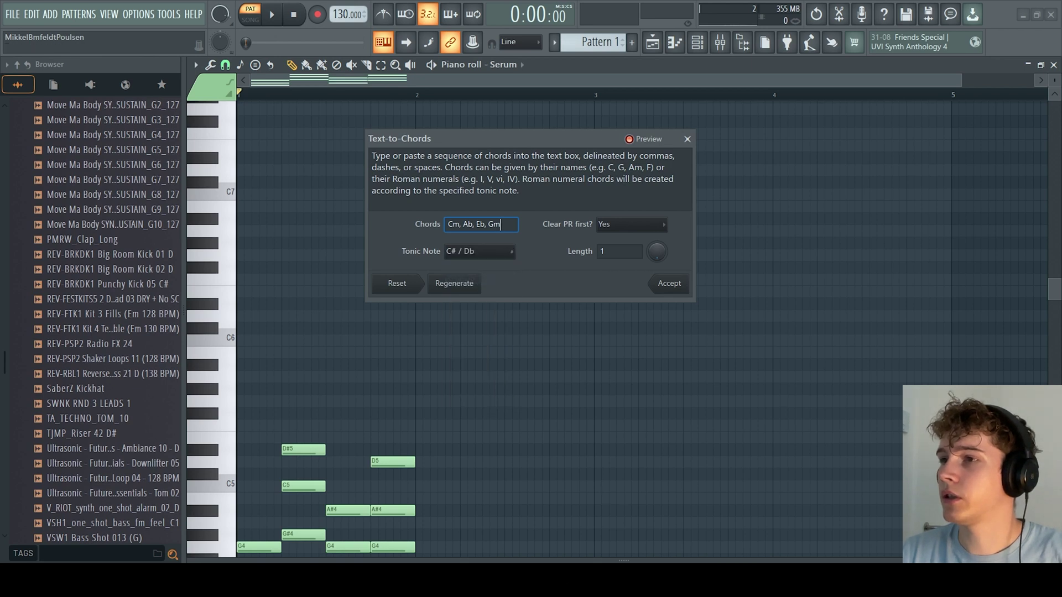
{"action": "left_click", "coordinate": [480, 252]}
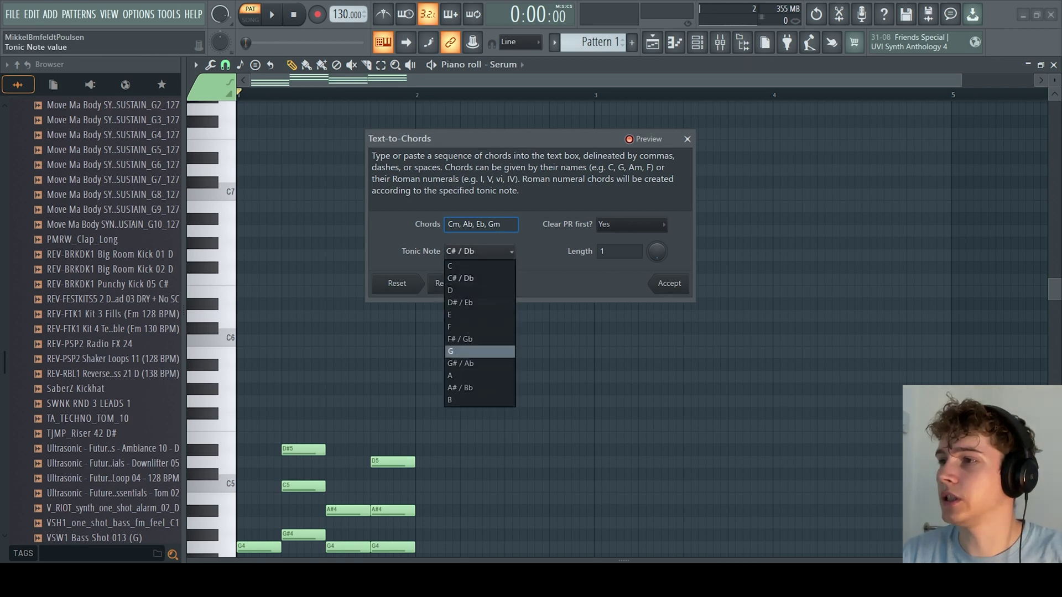
{"action": "left_click", "coordinate": [470, 352]}
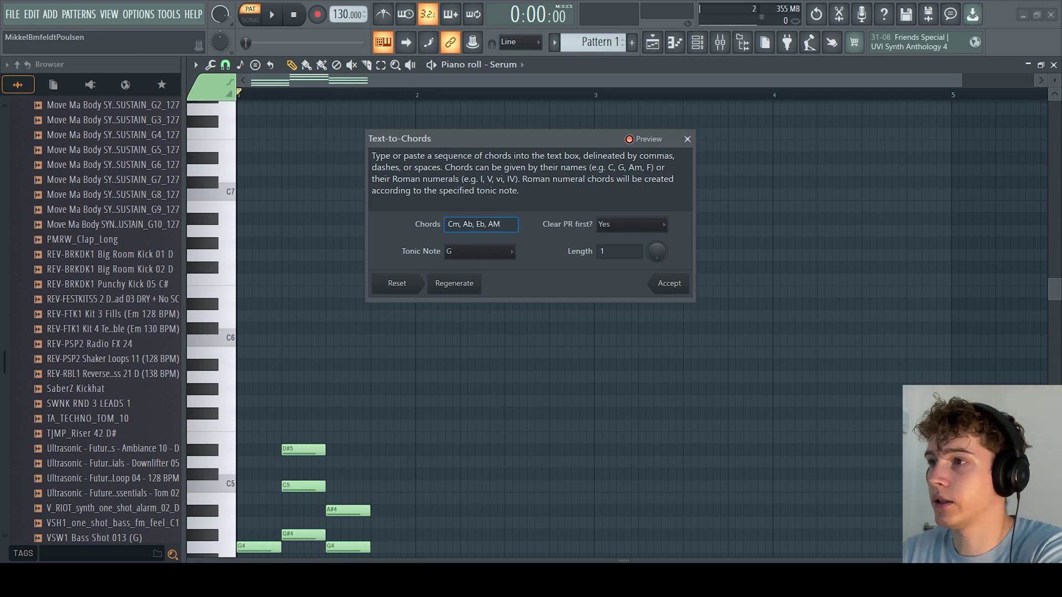
{"action": "key", "text": "BackSpace"}
{"action": "type", "text": "m"}
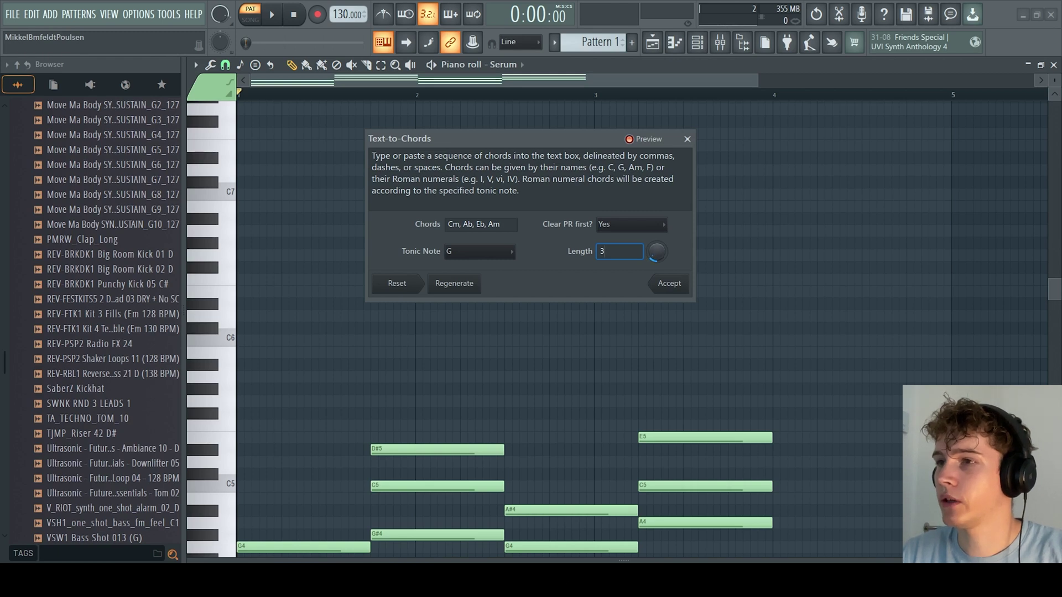
Try chord lengths of 4, 3, 2 and 1 to compare how long the generated notes become
{"action": "key", "text": "BackSpace"}
{"action": "type", "text": "4"}
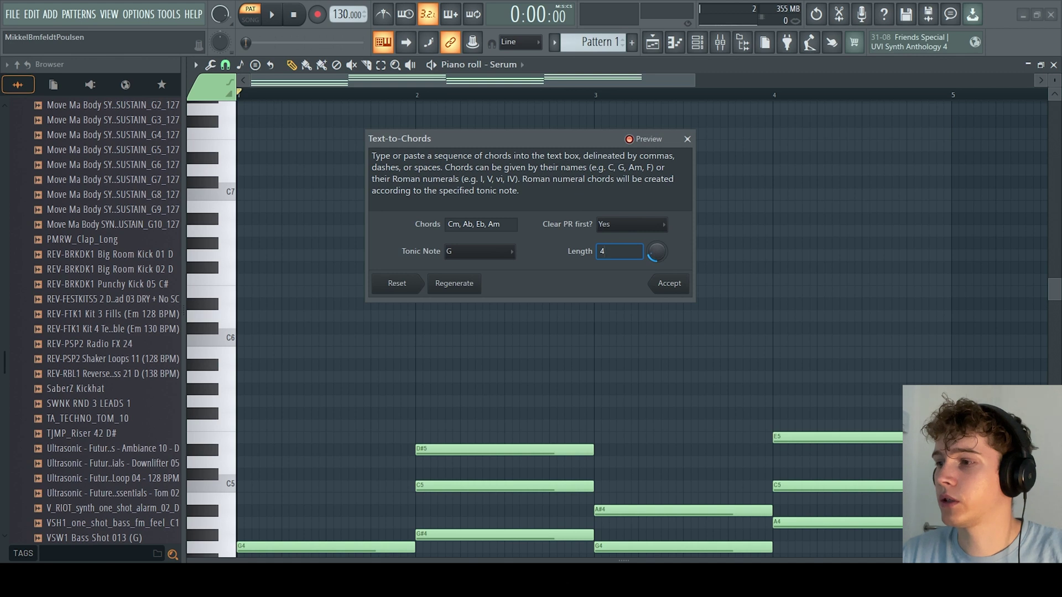
{"action": "key", "text": "BackSpace"}
{"action": "type", "text": "3"}
{"action": "key", "text": "BackSpace"}
{"action": "type", "text": "2"}
{"action": "key", "text": "BackSpace"}
{"action": "type", "text": "1"}
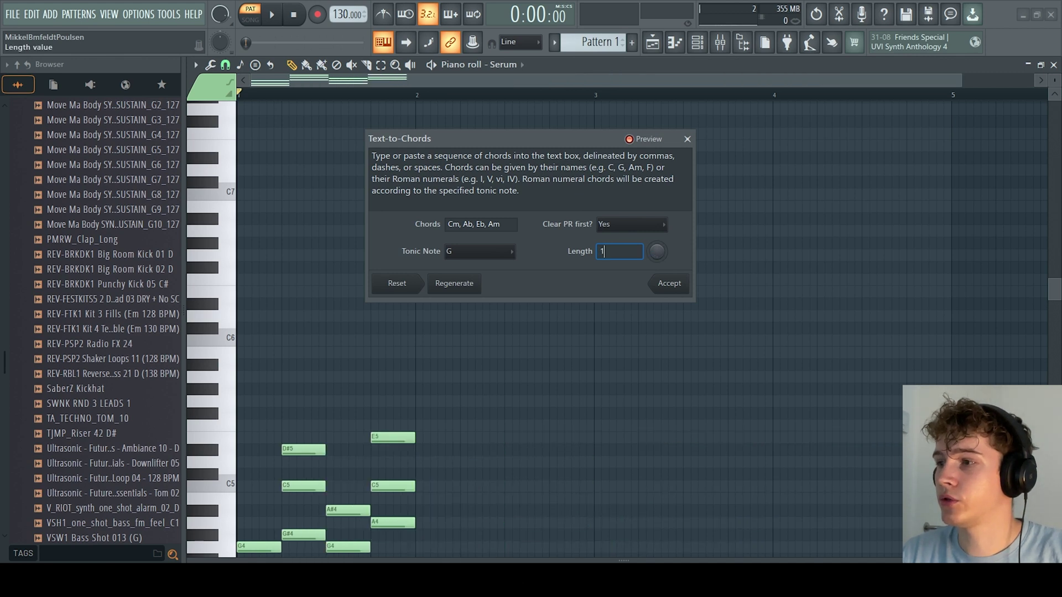
{"action": "key", "text": "BackSpace"}
{"action": "type", "text": "2"}
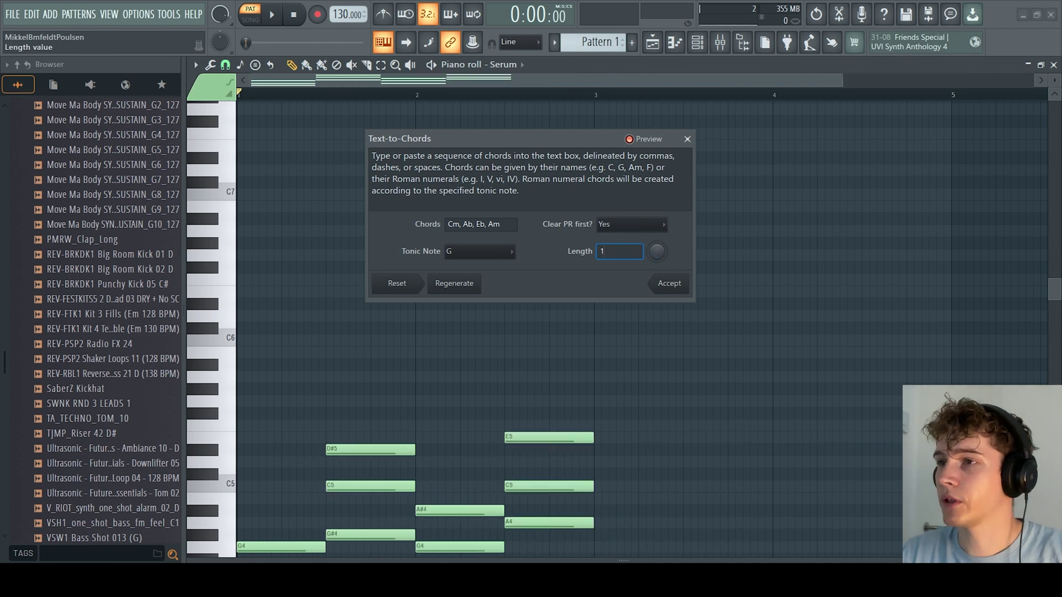
Switch the option to clear the piano roll first to No, and return it to Yes
{"action": "left_click", "coordinate": [631, 224]}
{"action": "left_click", "coordinate": [632, 252]}
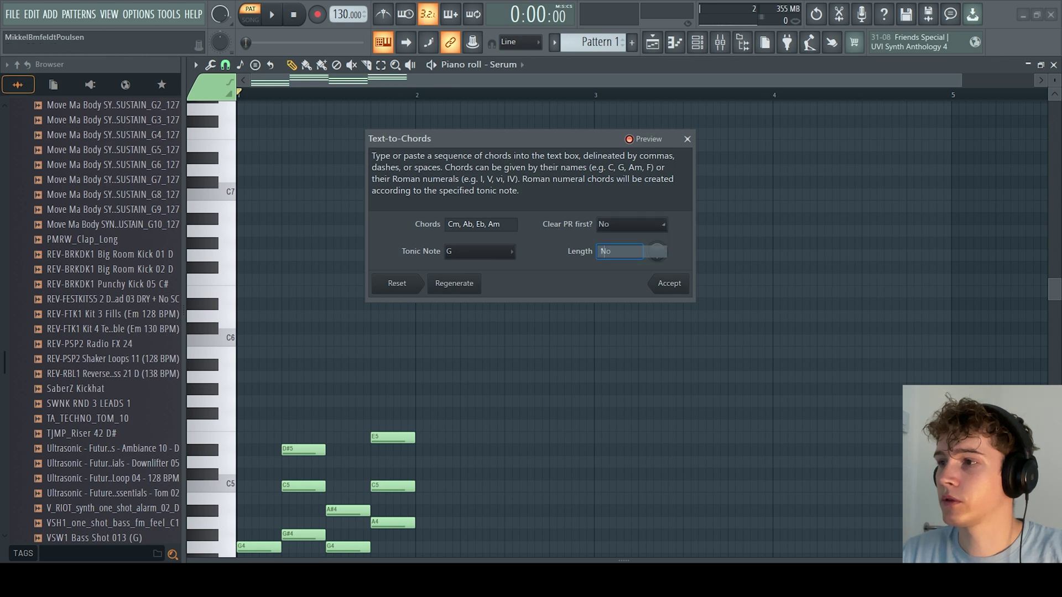
{"action": "left_click", "coordinate": [631, 224]}
{"action": "left_click", "coordinate": [631, 239]}
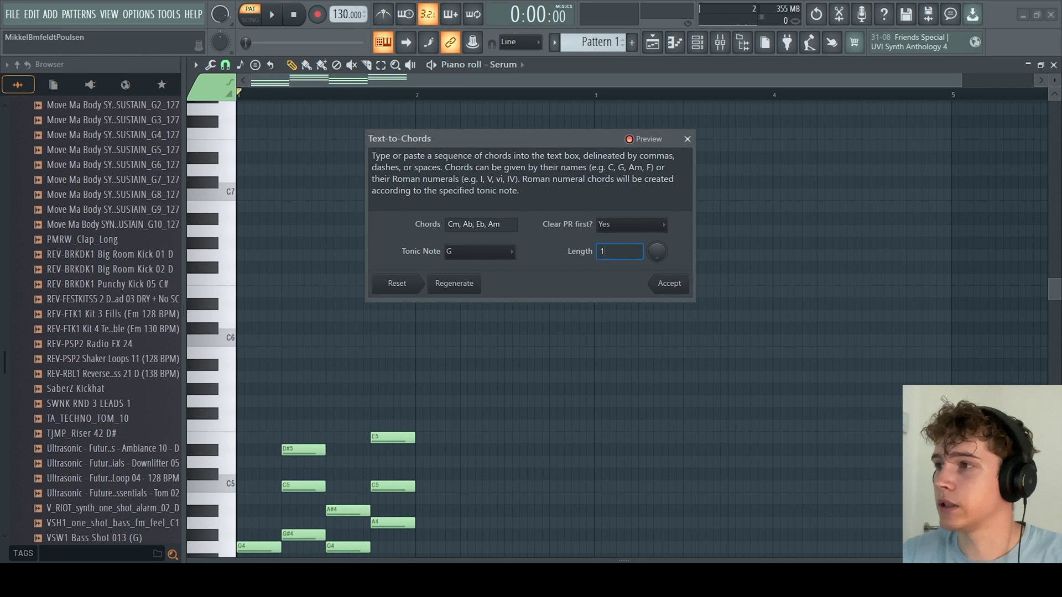
Replace the chord sequence with one starting Em, F#m
{"action": "double_click", "coordinate": [473, 224]}
{"action": "type", "text": "E"}
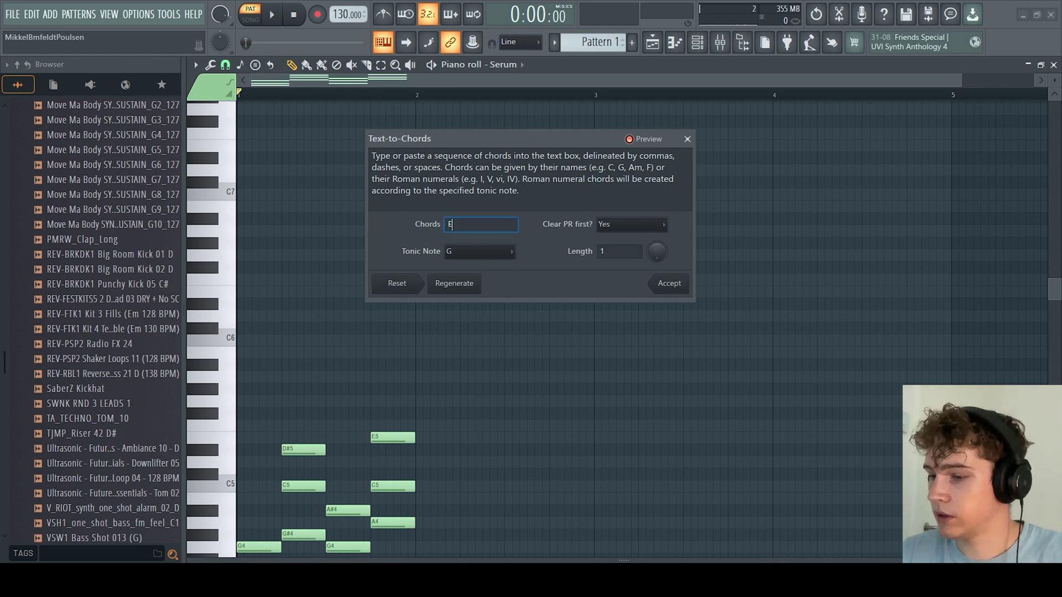
{"action": "type", "text": "m, f"}
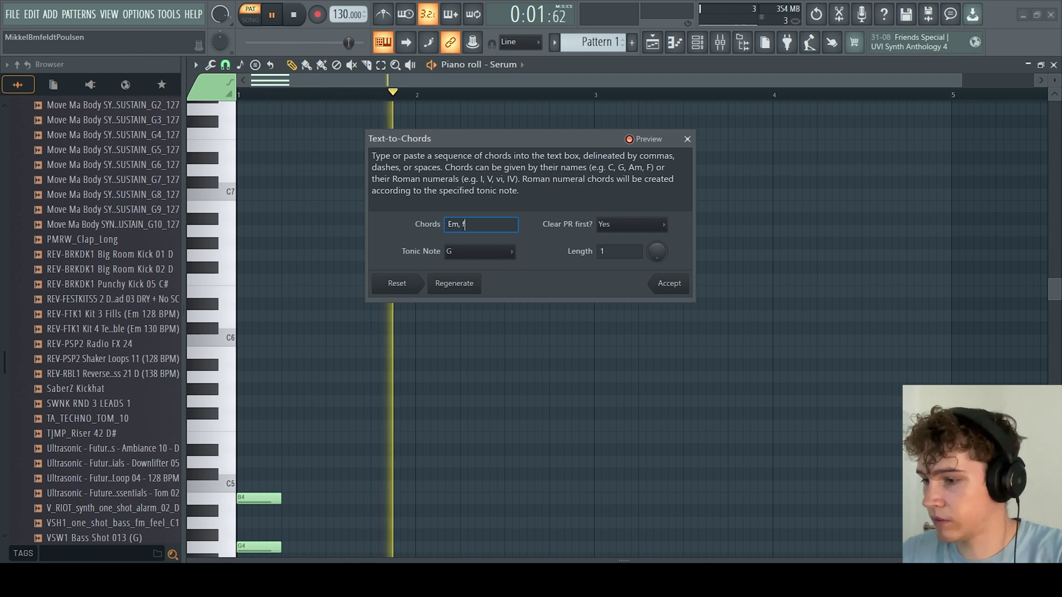
{"action": "key", "text": "BackSpace"}
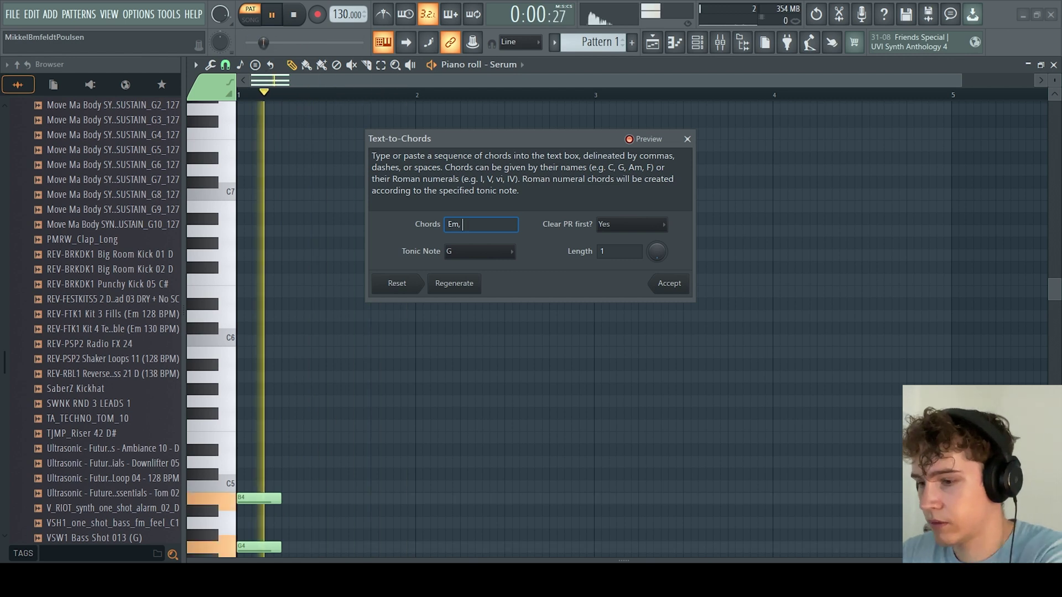
{"action": "type", "text": "F#"}
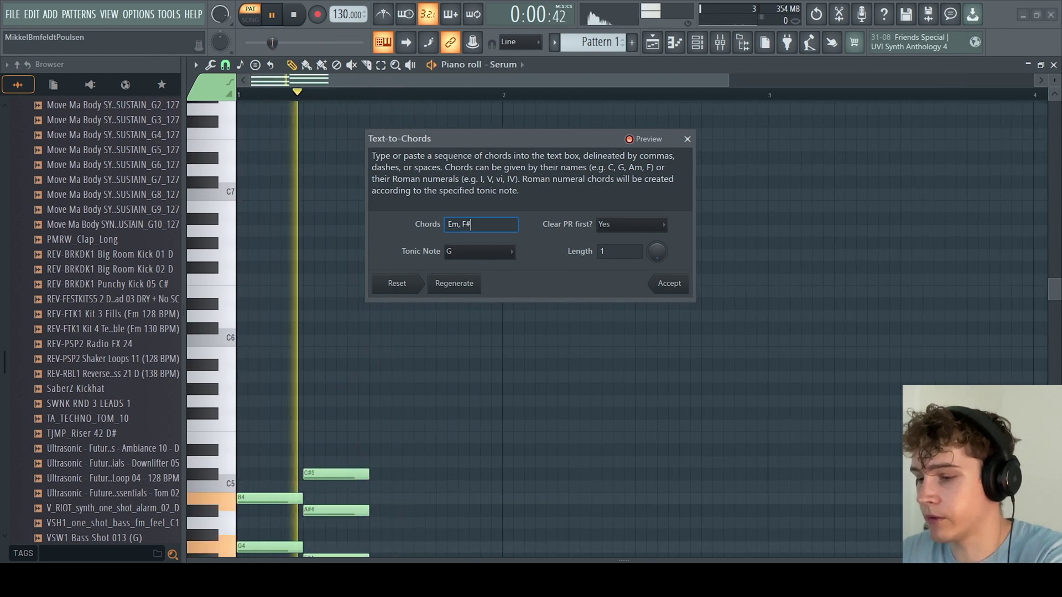
{"action": "type", "text": "m,"}
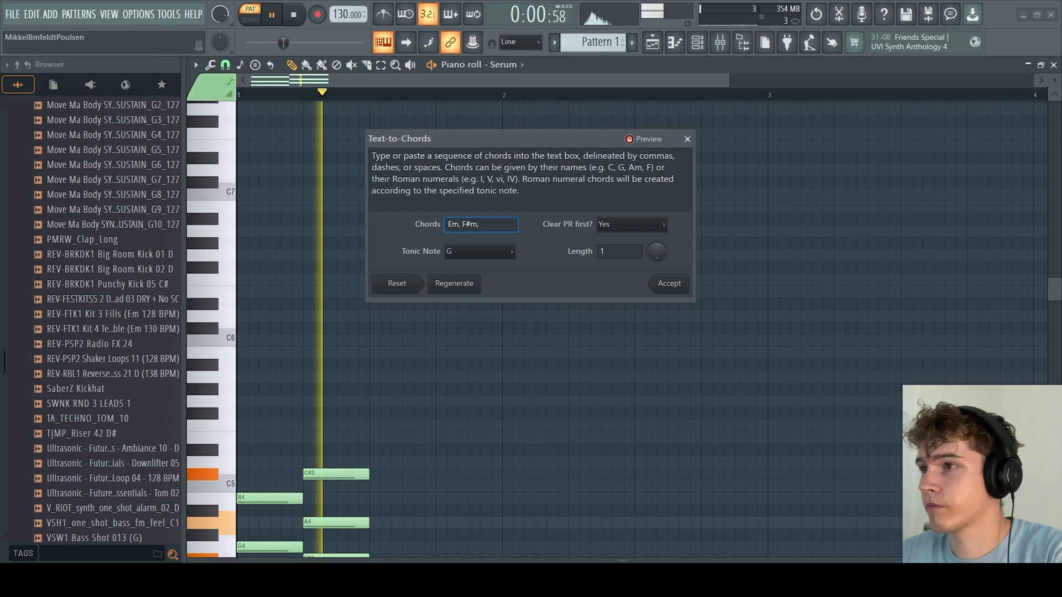
Check the Levitating intro chords on mychordbook in the browser, and extend the script's sequence with Em, Bm
{"action": "key", "text": "alt+Tab"}
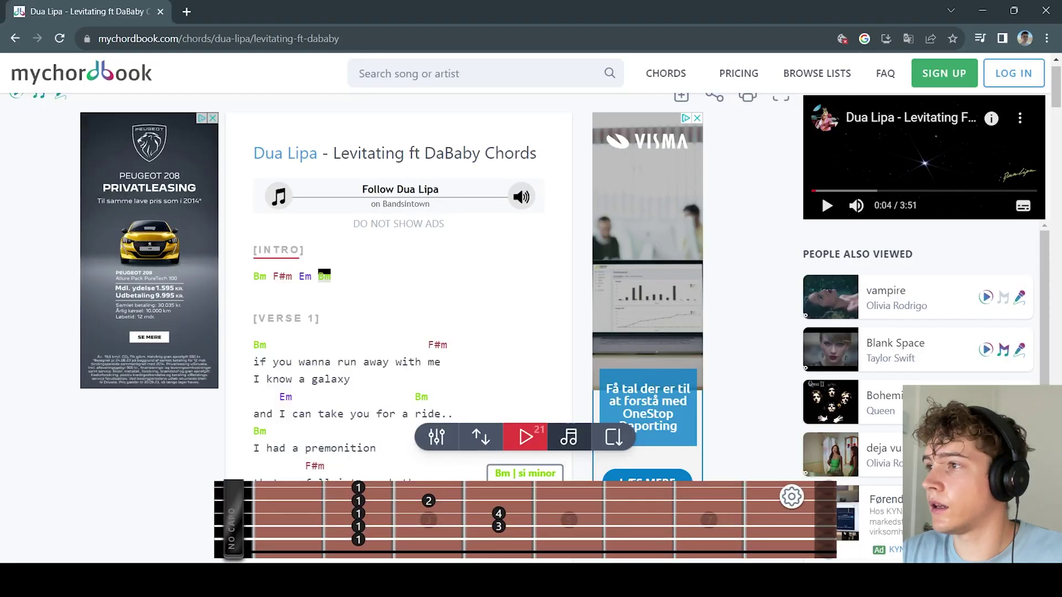
{"action": "key", "text": "alt+Tab"}
{"action": "type", "text": ", E"}
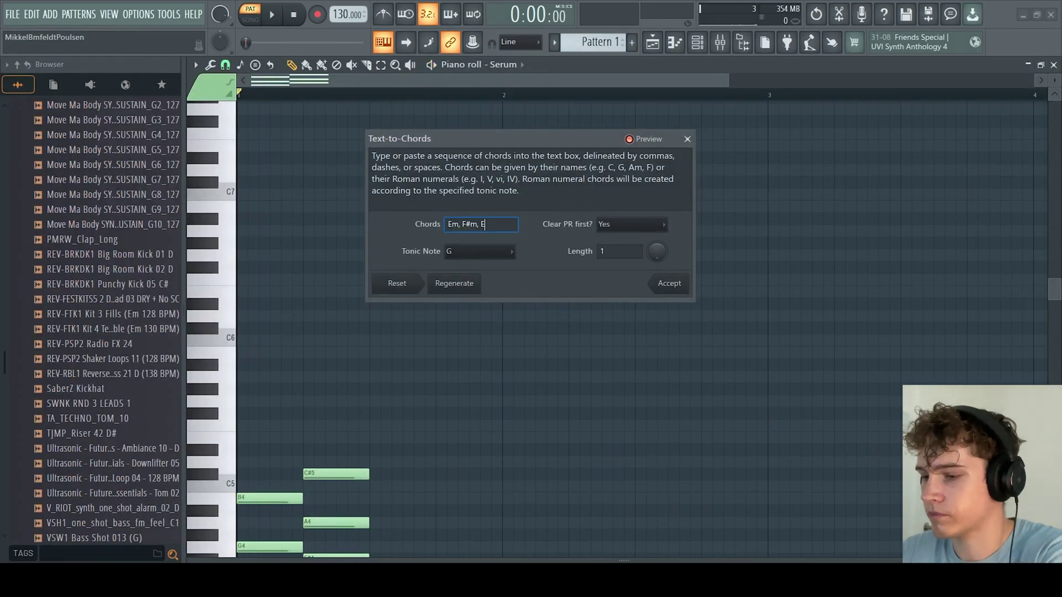
{"action": "type", "text": "m, Bm"}
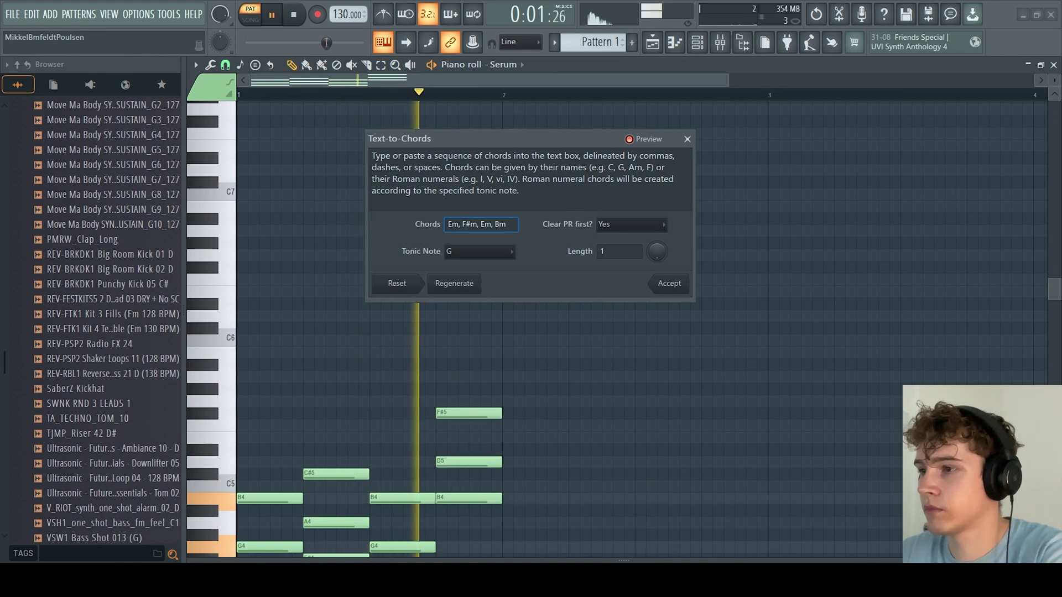
Set the chord length to 2, accept the generated chords, and stop playback
{"action": "double_click", "coordinate": [612, 252]}
{"action": "type", "text": "2"}
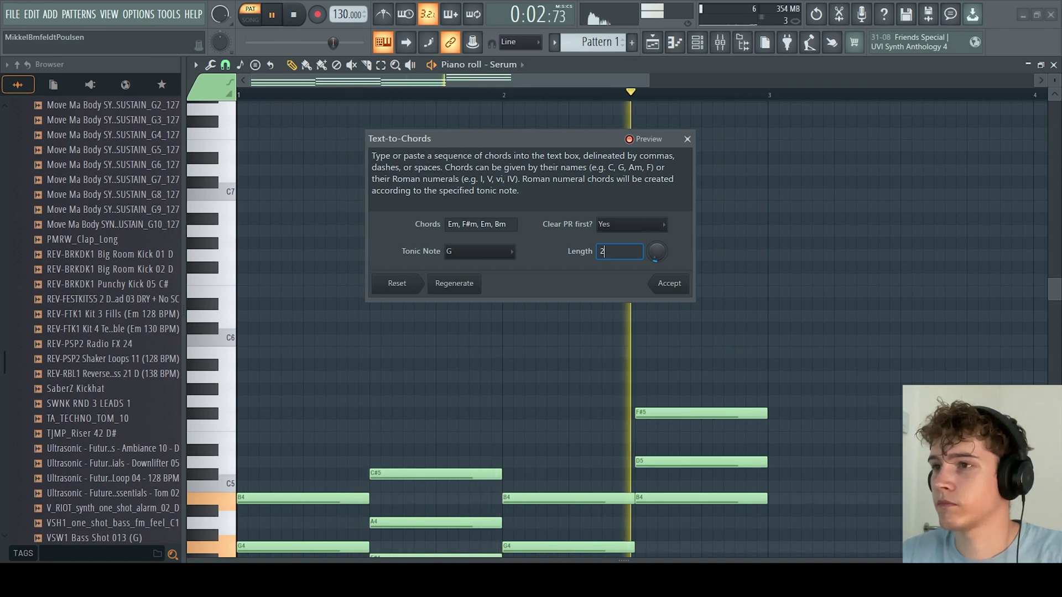
{"action": "left_click", "coordinate": [669, 283]}
{"action": "left_click", "coordinate": [607, 315]}
{"action": "right_click", "coordinate": [630, 316]}
{"action": "key", "text": "space"}
Raise the middle note of all four chords by one octave, play the result, and deselect the notes
{"action": "scroll", "coordinate": [630, 316], "scroll_direction": "down", "scroll_amount": 2}
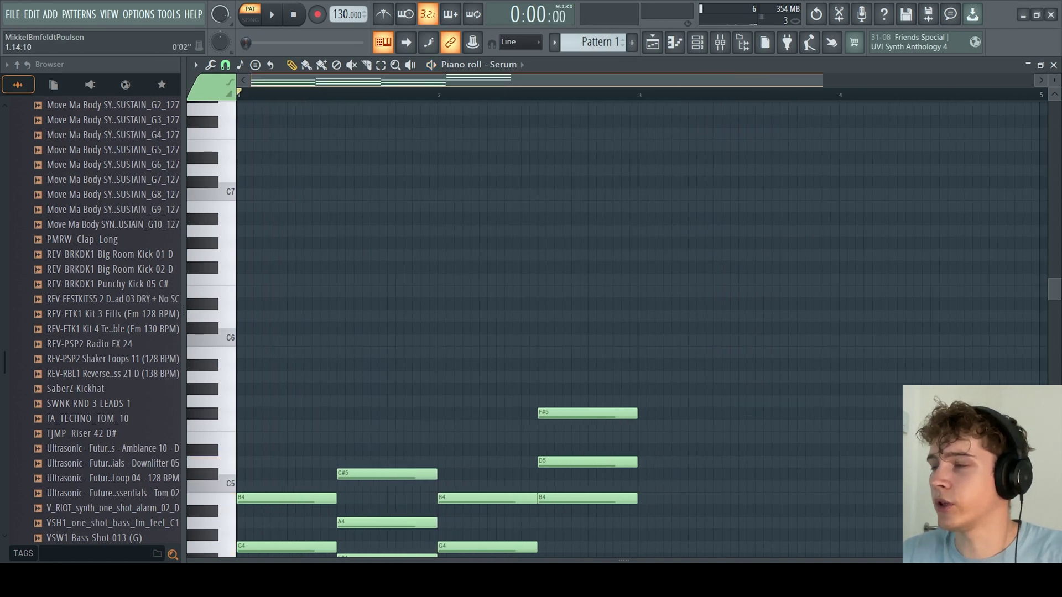
{"action": "scroll", "coordinate": [630, 316], "scroll_direction": "down", "scroll_amount": 3}
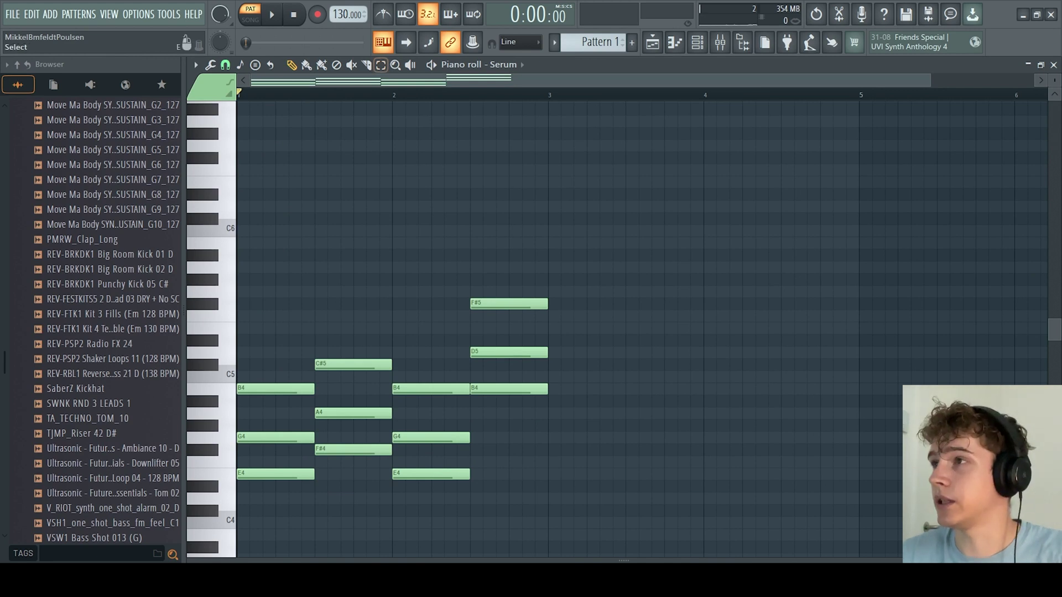
{"action": "scroll", "coordinate": [326, 425], "scroll_direction": "down", "scroll_amount": 2}
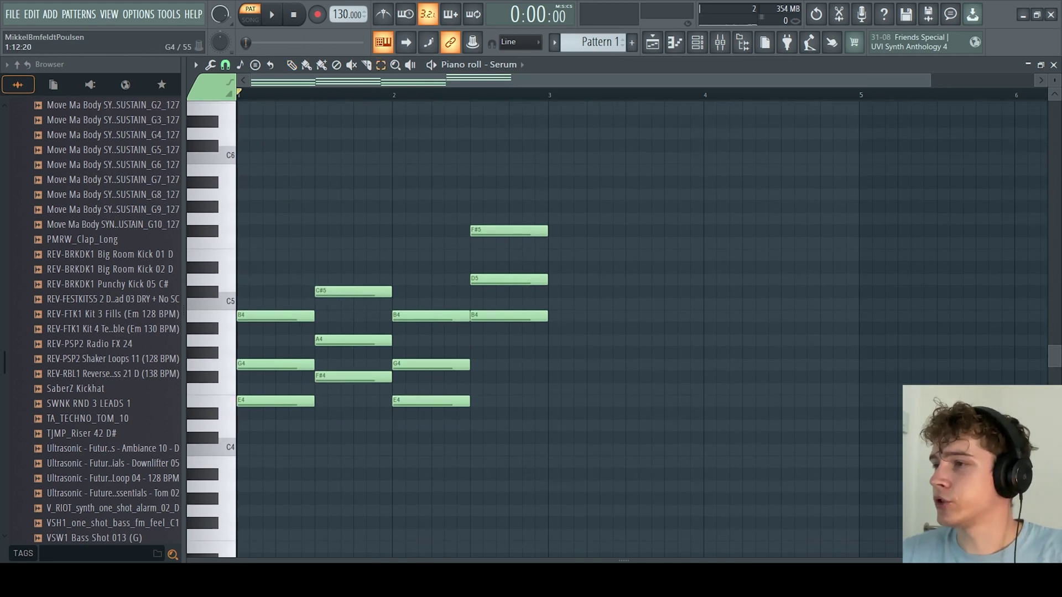
{"action": "left_click", "coordinate": [288, 364], "text": "ctrl+shift"}
{"action": "left_click", "coordinate": [354, 340], "text": "ctrl+shift"}
{"action": "left_click", "coordinate": [420, 365], "text": "ctrl+shift"}
{"action": "left_click", "coordinate": [508, 279], "text": "ctrl+shift"}
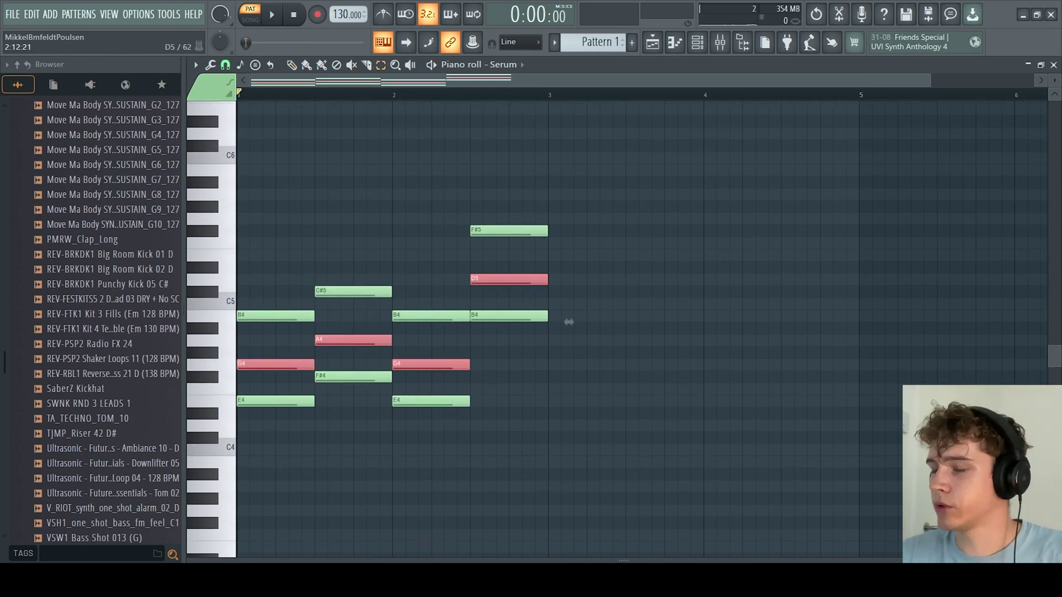
{"action": "key", "text": "ctrl+Up"}
{"action": "key", "text": "space"}
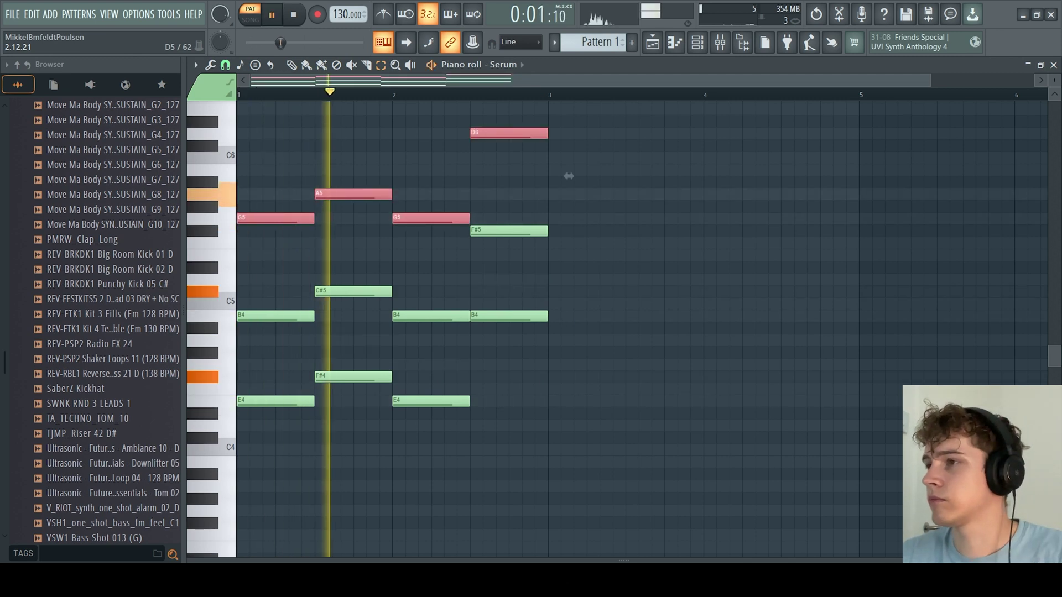
{"action": "scroll", "coordinate": [569, 206], "scroll_direction": "up", "scroll_amount": 1}
{"action": "scroll", "coordinate": [569, 207], "scroll_direction": "up", "scroll_amount": 1}
{"action": "left_click", "coordinate": [568, 207], "text": "ctrl"}
Lower the top note of the last chord by two octaves to D4, deselect it, and stop playback
{"action": "scroll", "coordinate": [569, 206], "scroll_direction": "down", "scroll_amount": 2}
{"action": "scroll", "coordinate": [568, 281], "scroll_direction": "up", "scroll_amount": 1}
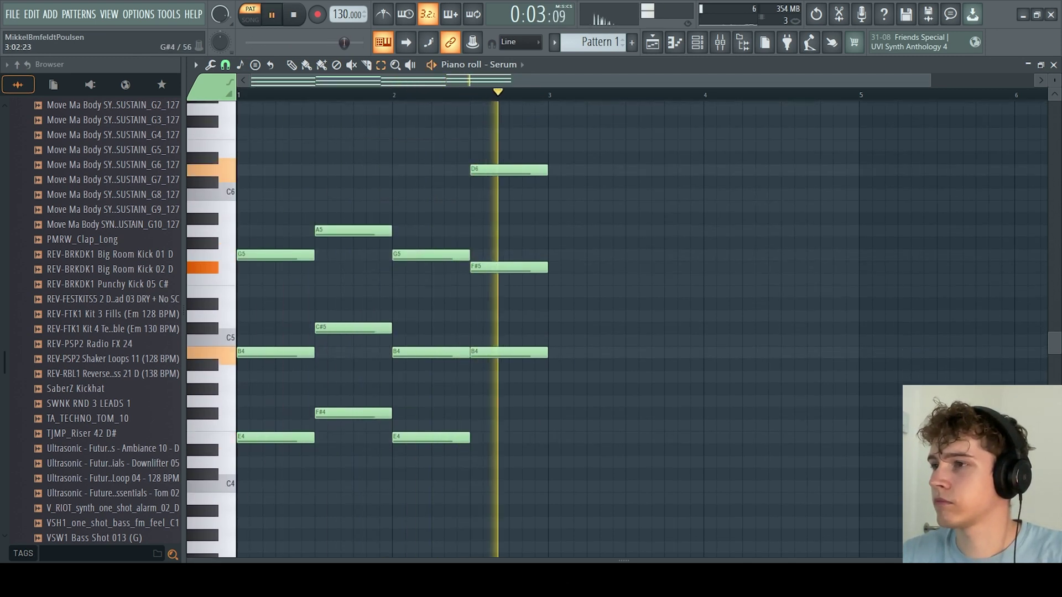
{"action": "left_click_drag", "start_coordinate": [489, 405], "coordinate": [573, 101], "text": "ctrl"}
{"action": "left_click_drag", "start_coordinate": [514, 215], "coordinate": [505, 192], "text": "ctrl"}
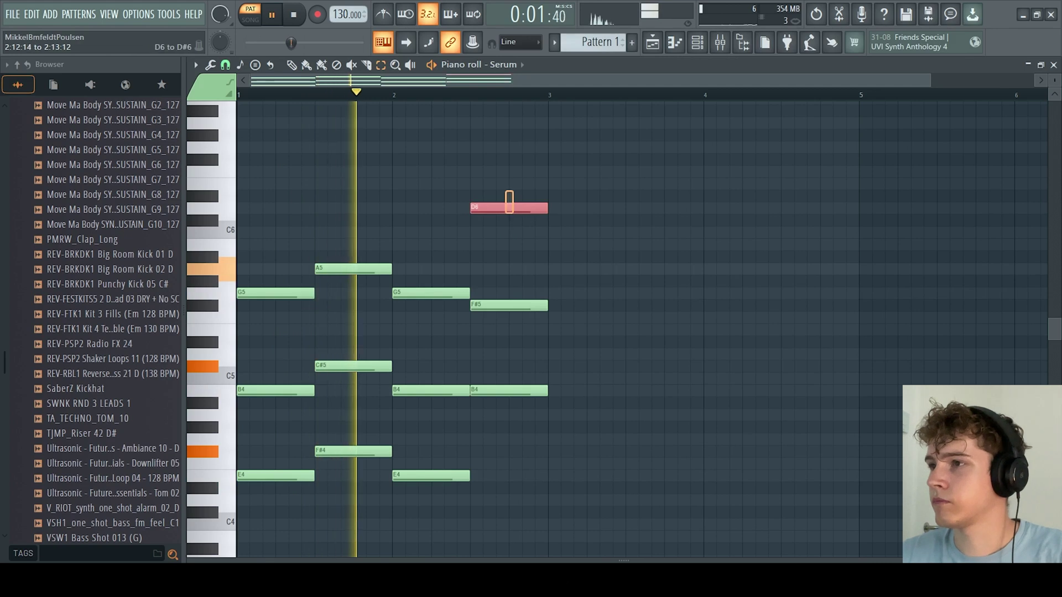
{"action": "left_click", "coordinate": [505, 196], "text": "ctrl"}
{"action": "left_click", "coordinate": [487, 208], "text": "ctrl"}
{"action": "key", "text": "ctrl+Down"}
{"action": "key", "text": "ctrl+Down"}
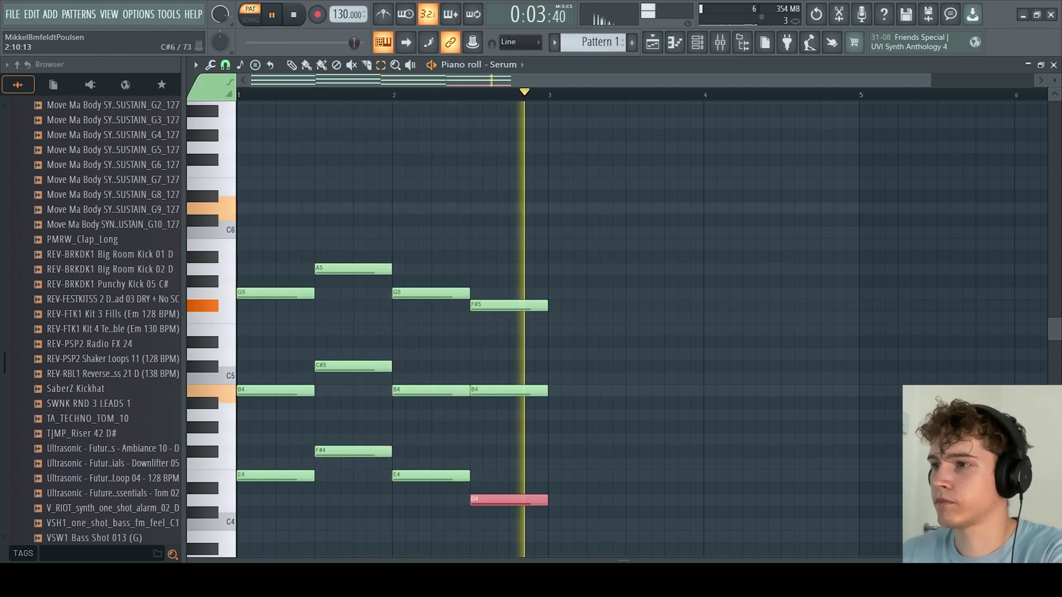
{"action": "key", "text": "ctrl+d"}
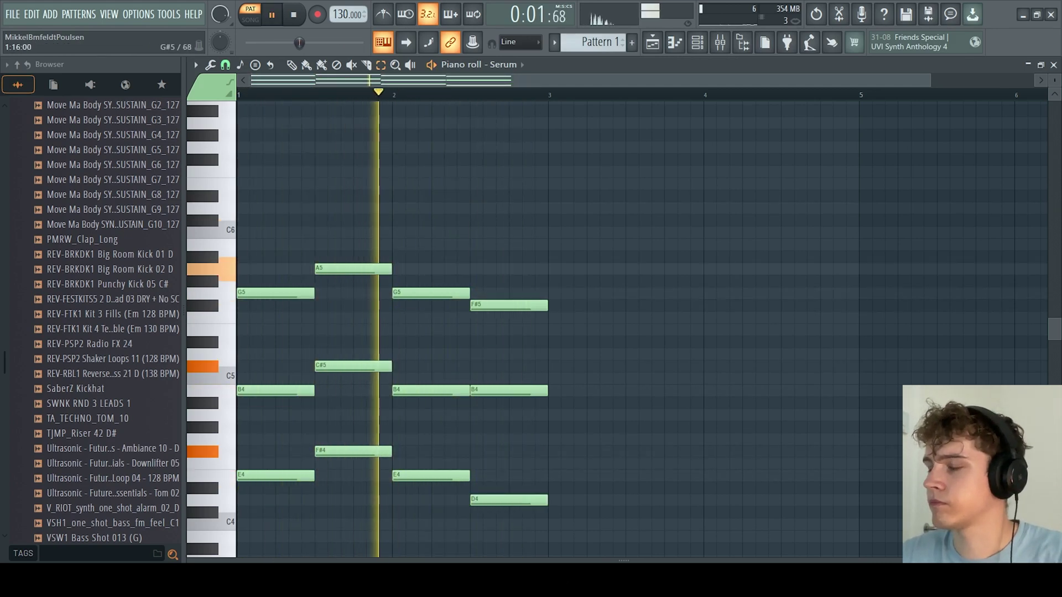
{"action": "key", "text": "space"}
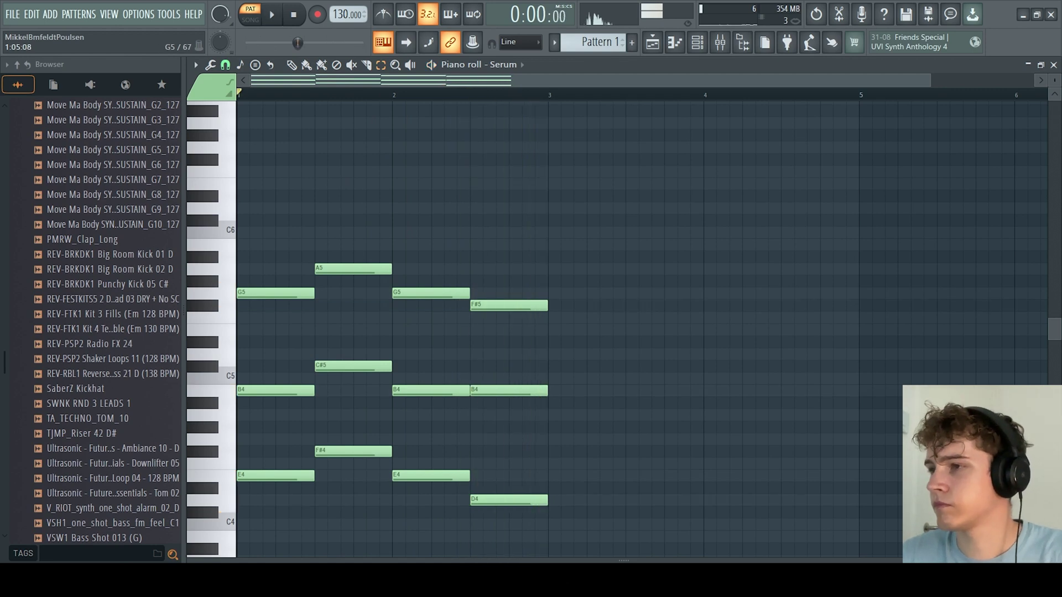